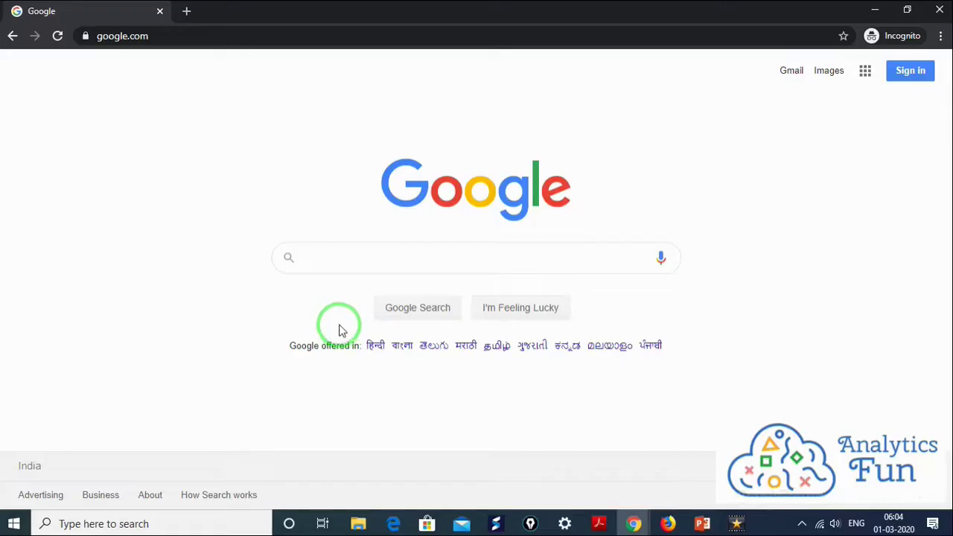
# Step: Search Google for 'download alteryx' and open the Download Alteryx result in a new tab
pyautogui.click(330, 255)
pyautogui.write('downlo')
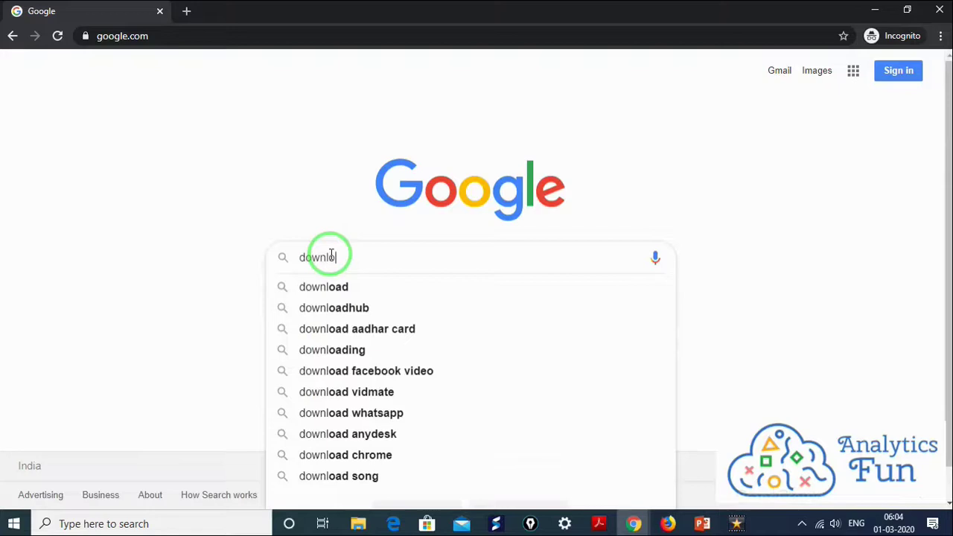
pyautogui.write('ad alteryx')
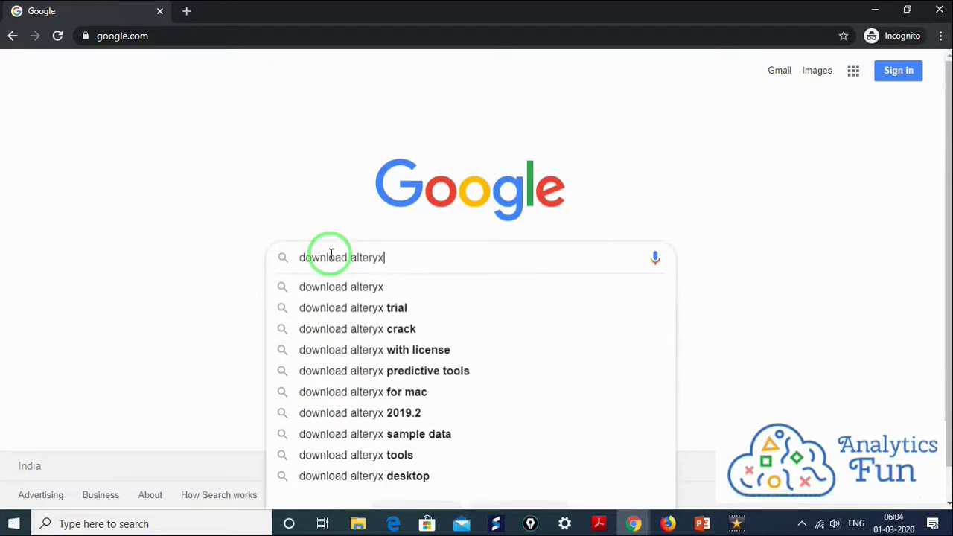
pyautogui.press('Return')
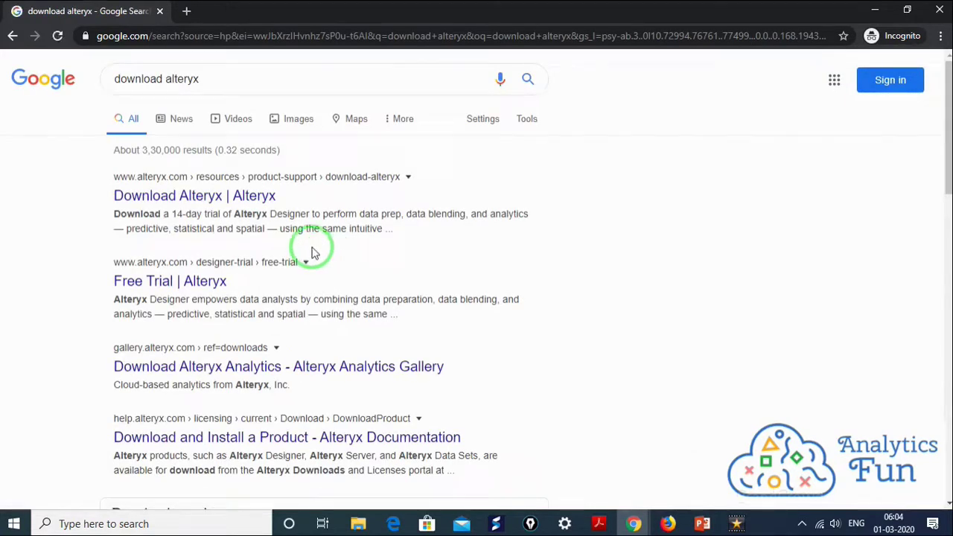
pyautogui.rightClick(217, 203)
pyautogui.click(260, 206)
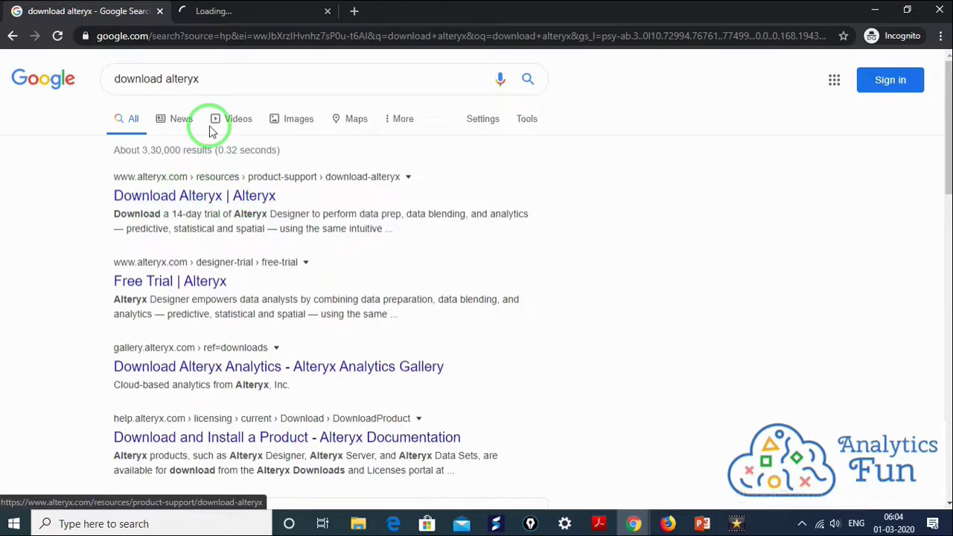
# Step: Switch to the Alteryx download page tab and accept its cookie notice
pyautogui.click(211, 13)
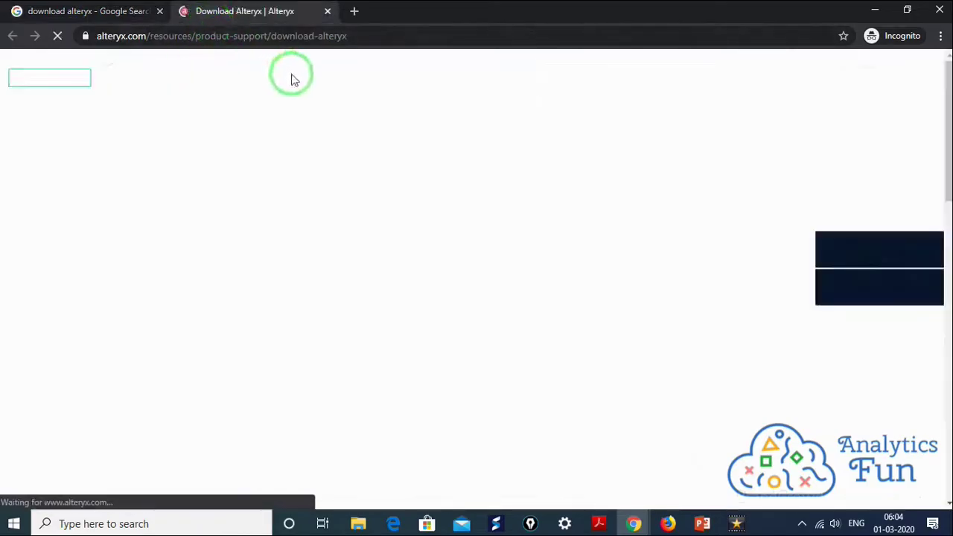
pyautogui.scroll(-2, 368, 213)
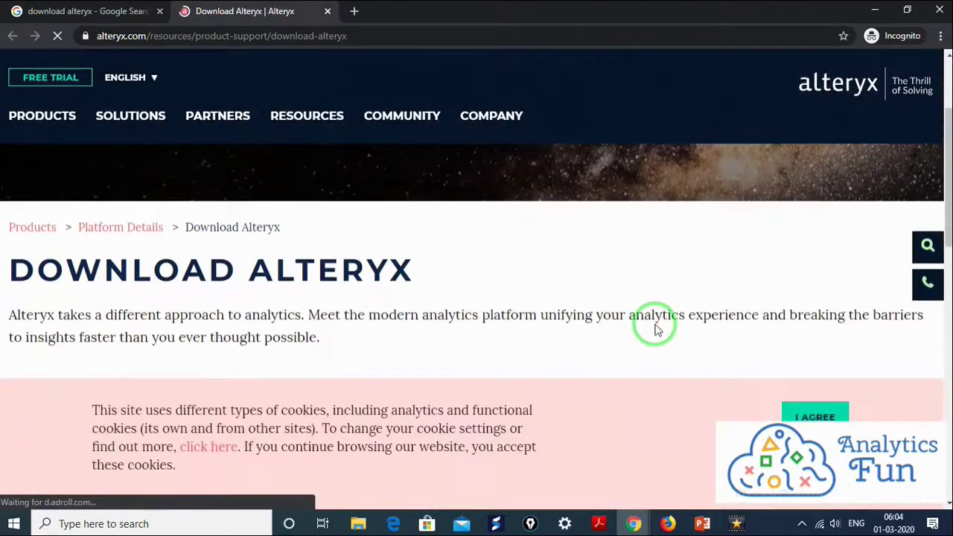
pyautogui.scroll(-2, 775, 406)
pyautogui.click(793, 412)
pyautogui.scroll(-2, 670, 324)
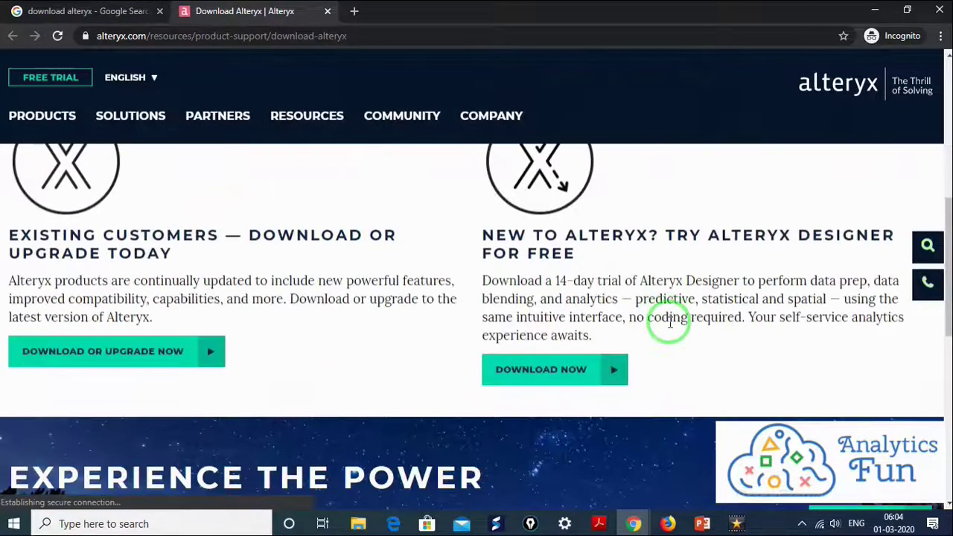
pyautogui.scroll(1, 591, 298)
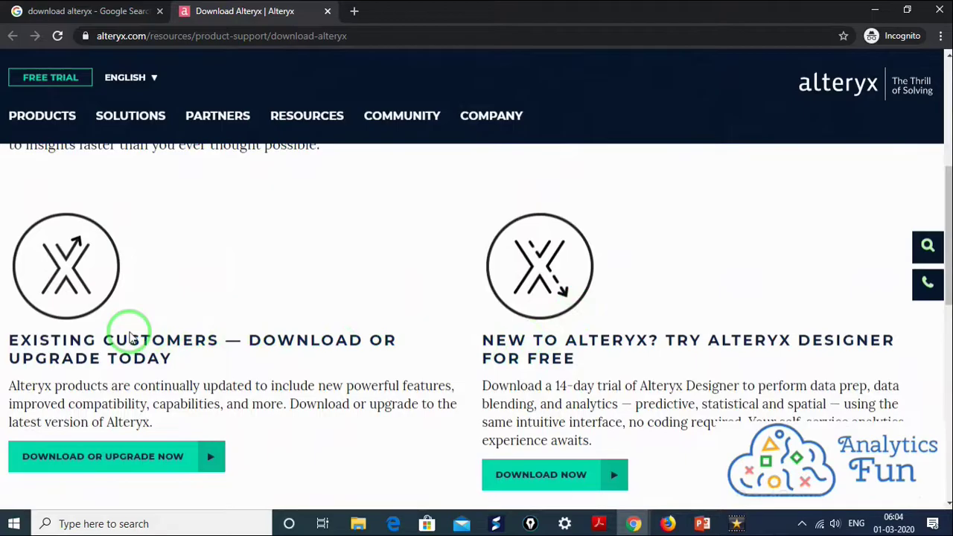
# Step: Highlight the existing-customers heading, then the 'New to Alteryx?' 14-day free trial text
pyautogui.moveTo(19, 339)
pyautogui.mouseDown()
pyautogui.moveTo(253, 341)
pyautogui.moveTo(332, 353)
pyautogui.moveTo(381, 380)
pyautogui.moveTo(372, 373)
pyautogui.mouseUp()
pyautogui.click(368, 370)
pyautogui.scroll(-1, 369, 370)
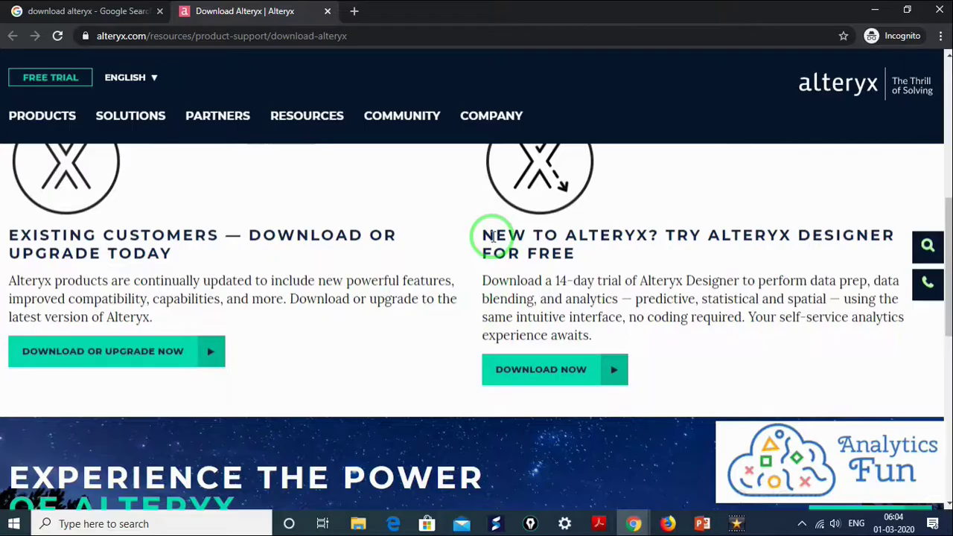
pyautogui.moveTo(484, 235)
pyautogui.mouseDown()
pyautogui.moveTo(650, 235)
pyautogui.moveTo(653, 255)
pyautogui.mouseUp()
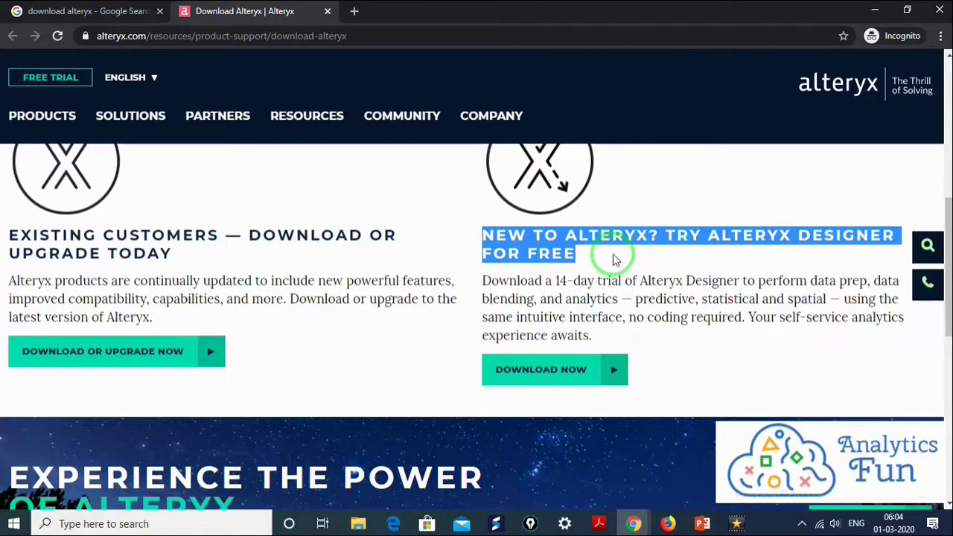
pyautogui.moveTo(474, 279)
pyautogui.mouseDown()
pyautogui.moveTo(886, 282)
pyautogui.moveTo(872, 297)
pyautogui.moveTo(691, 301)
pyautogui.moveTo(830, 299)
pyautogui.mouseUp()
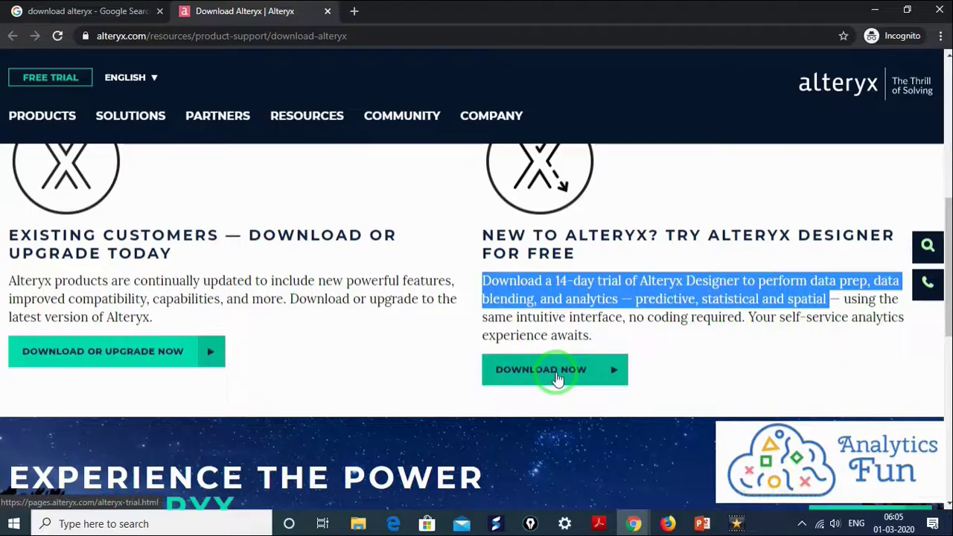
# Step: Choose DOWNLOAD NOW for the free Designer trial and submit the trial form with TRY NOW
pyautogui.click(556, 379)
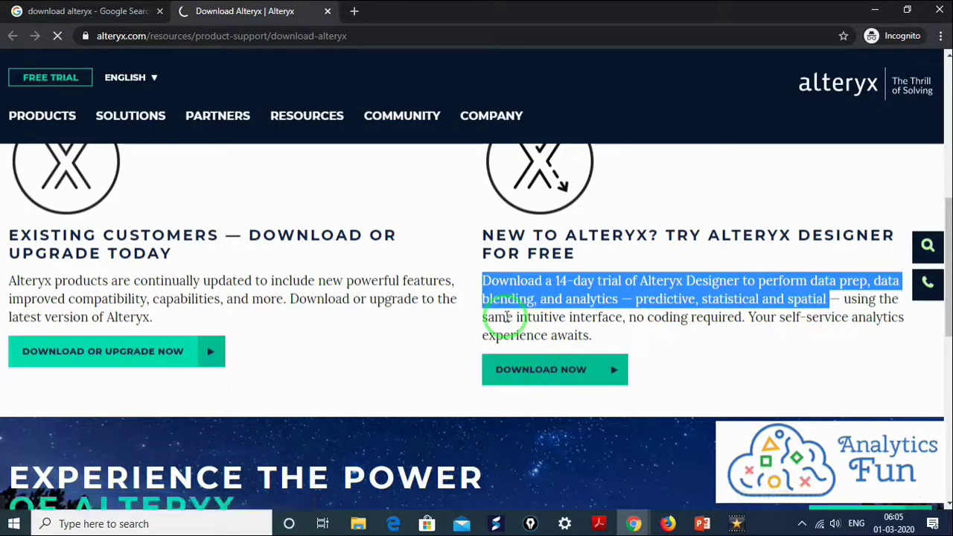
pyautogui.scroll(-3, 504, 317)
pyautogui.scroll(-2, 676, 289)
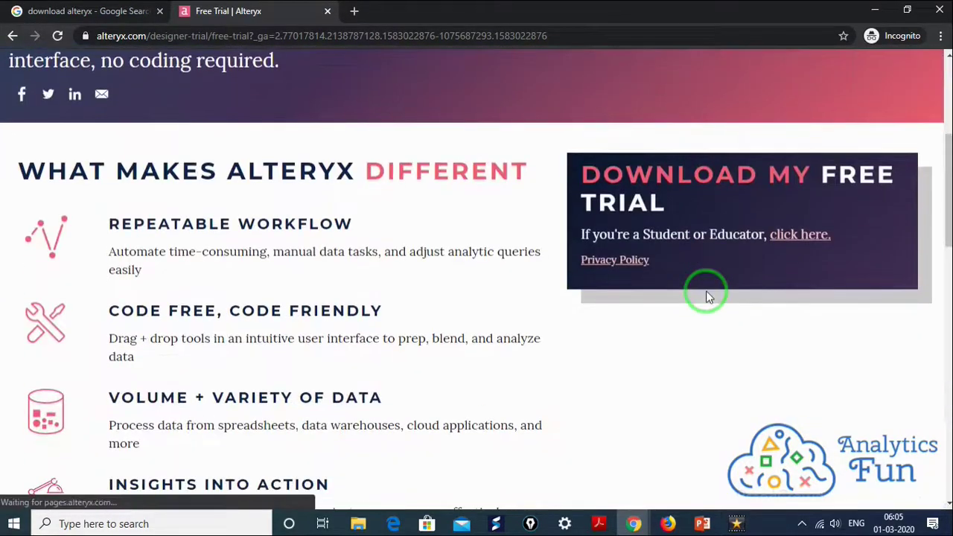
pyautogui.scroll(-2, 706, 291)
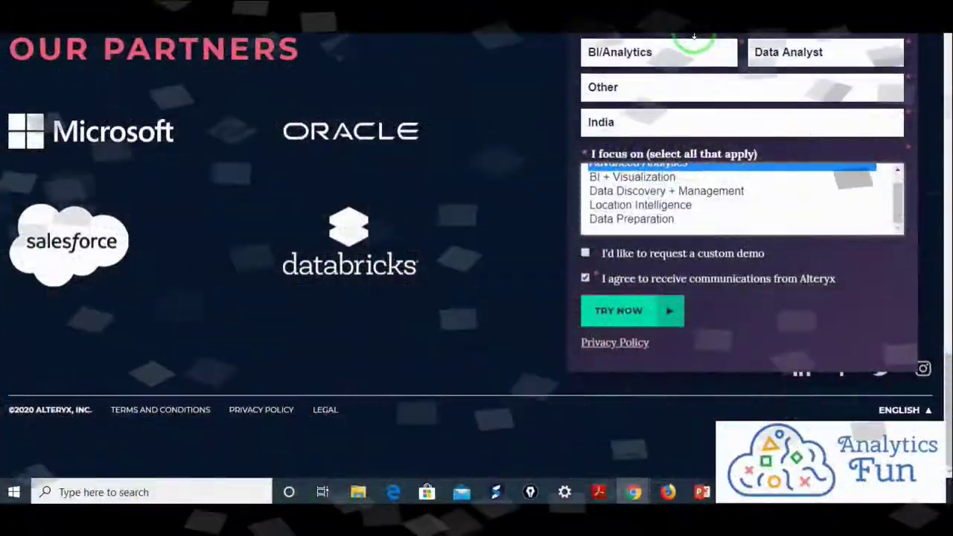
pyautogui.click(622, 322)
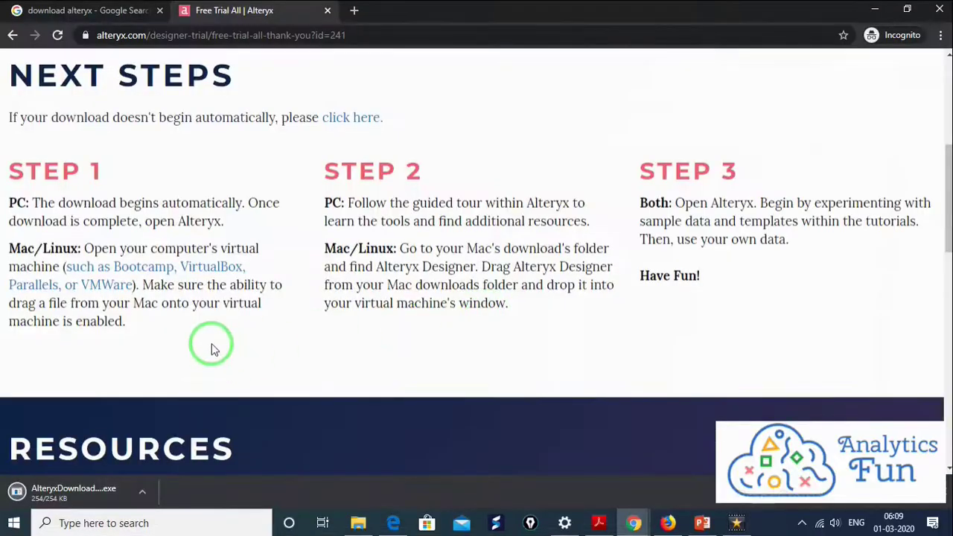
# Step: Run AlteryxDownload.exe and download the typical Alteryx Designer 2019.4 x64 edition in English
pyautogui.click(101, 492)
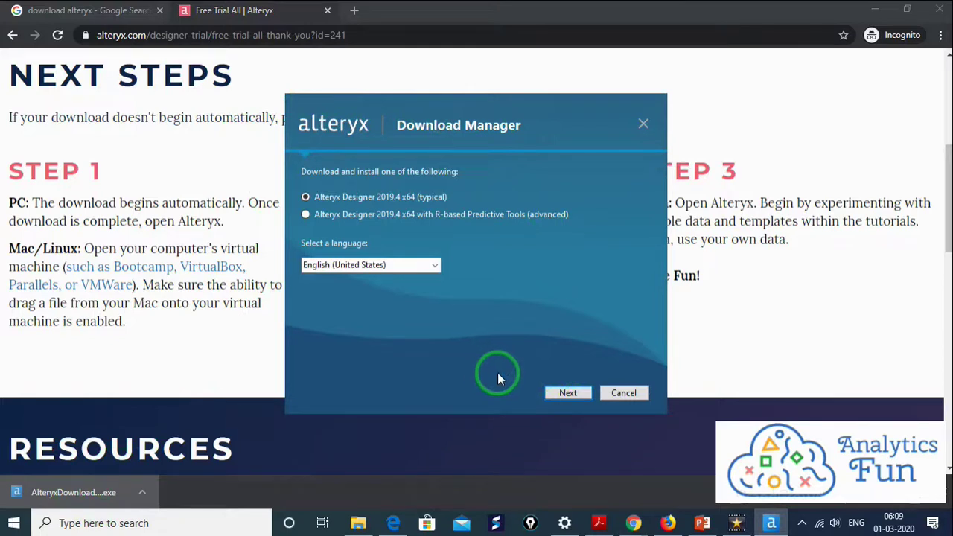
pyautogui.click(571, 391)
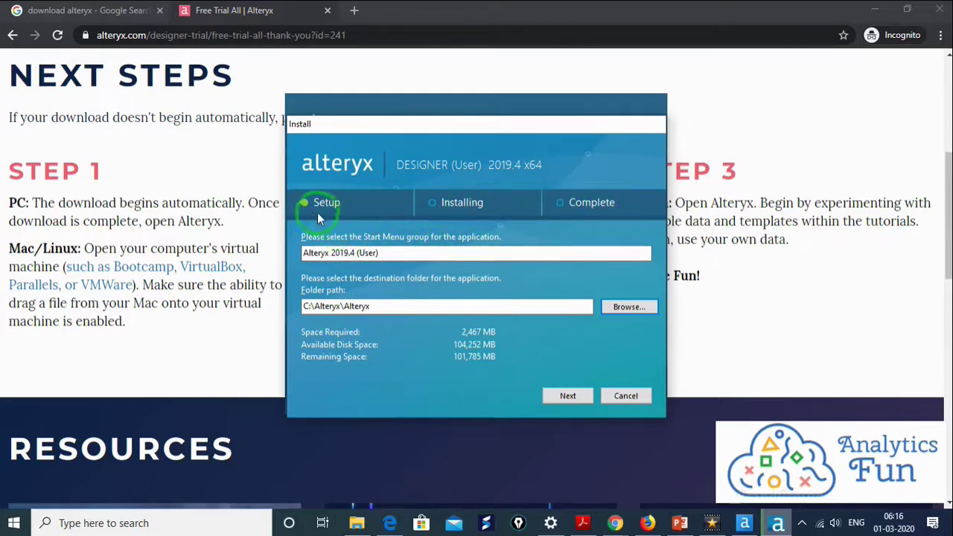
# Step: Keep the C:\Alteryx\Alteryx folder, accept the license and install Alteryx 2019.4 x64
pyautogui.click(568, 396)
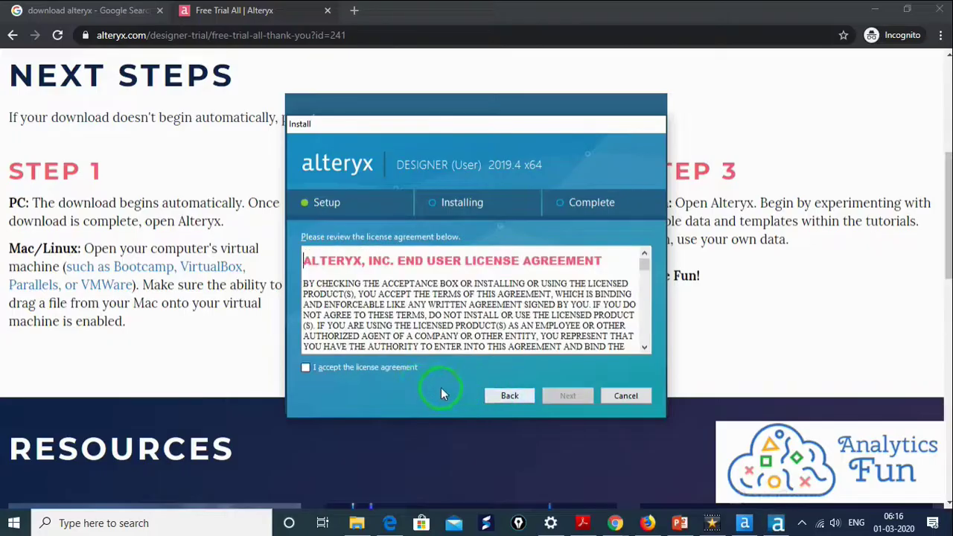
pyautogui.click(351, 367)
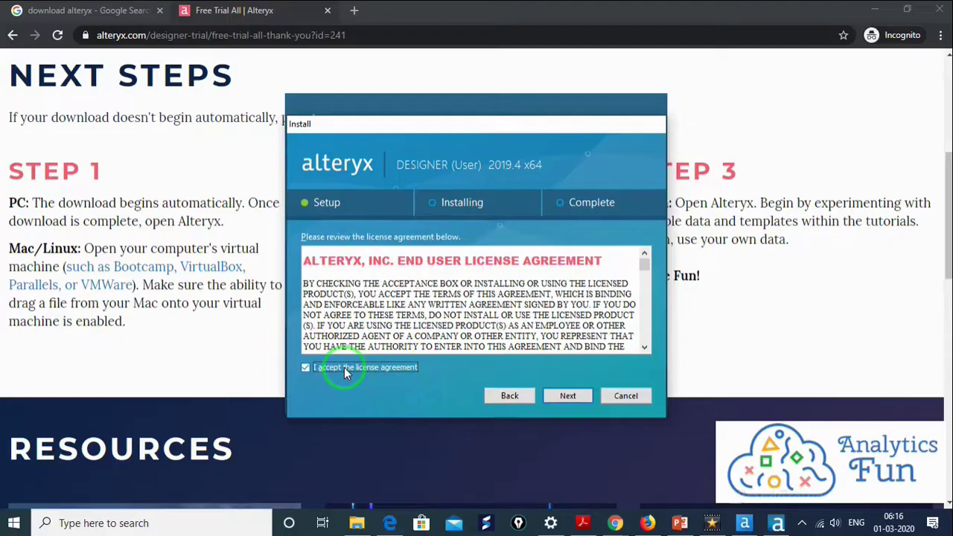
pyautogui.click(562, 397)
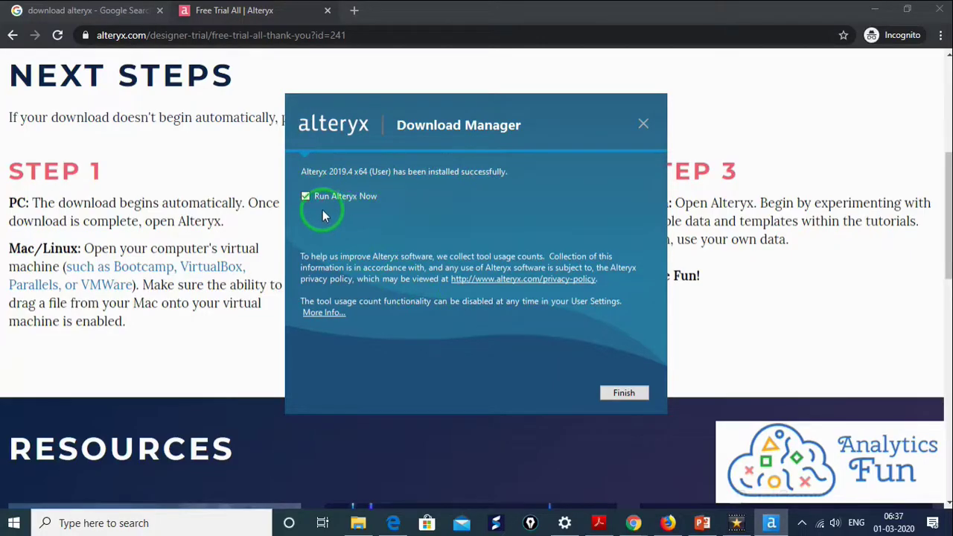
pyautogui.click(620, 393)
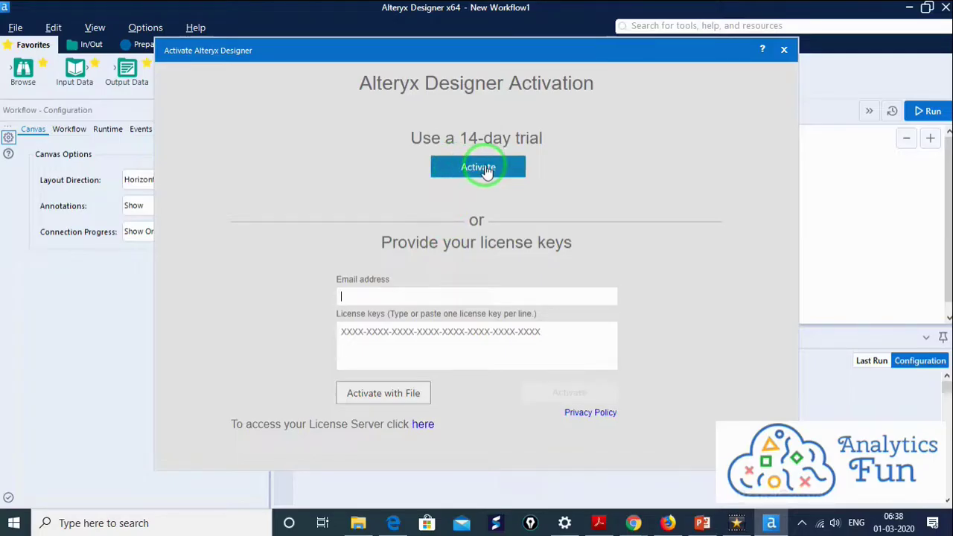
pyautogui.click(483, 168)
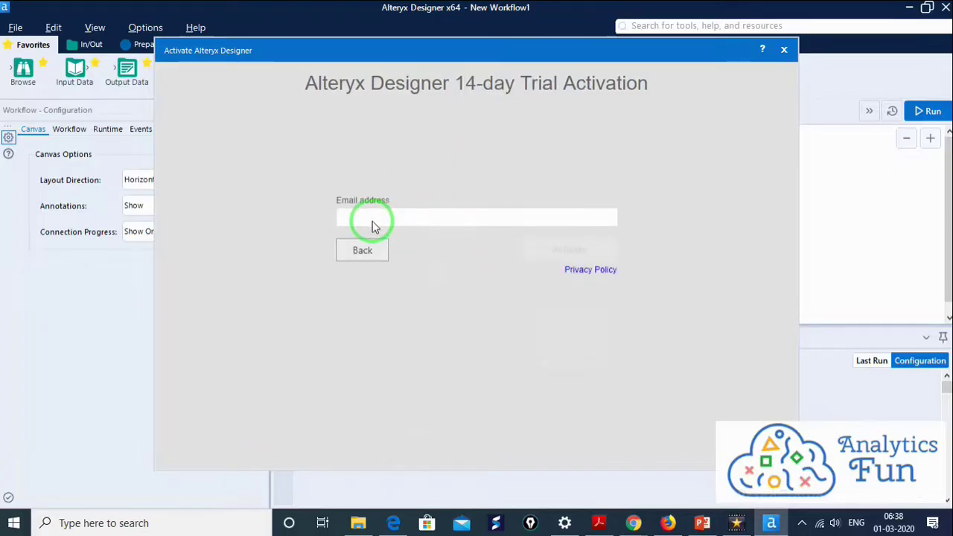
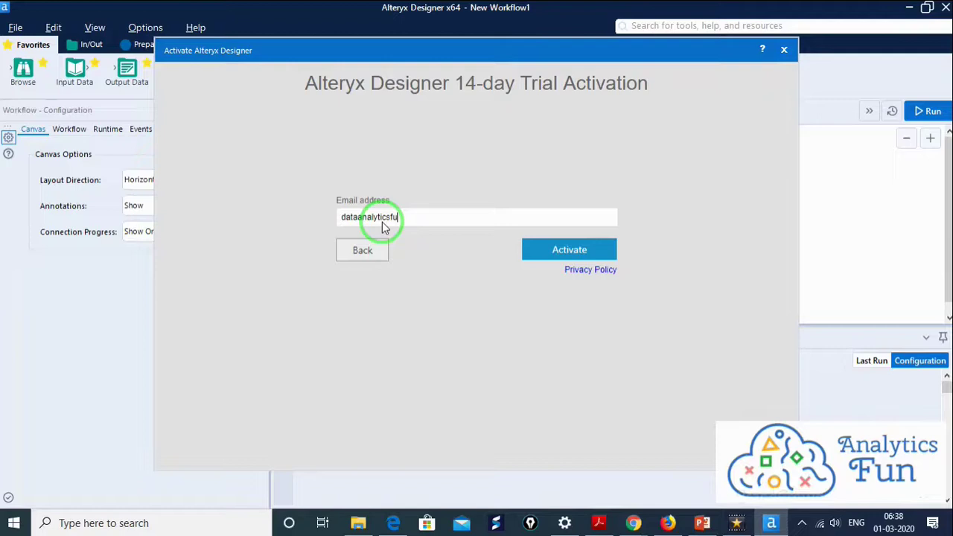
pyautogui.click(530, 250)
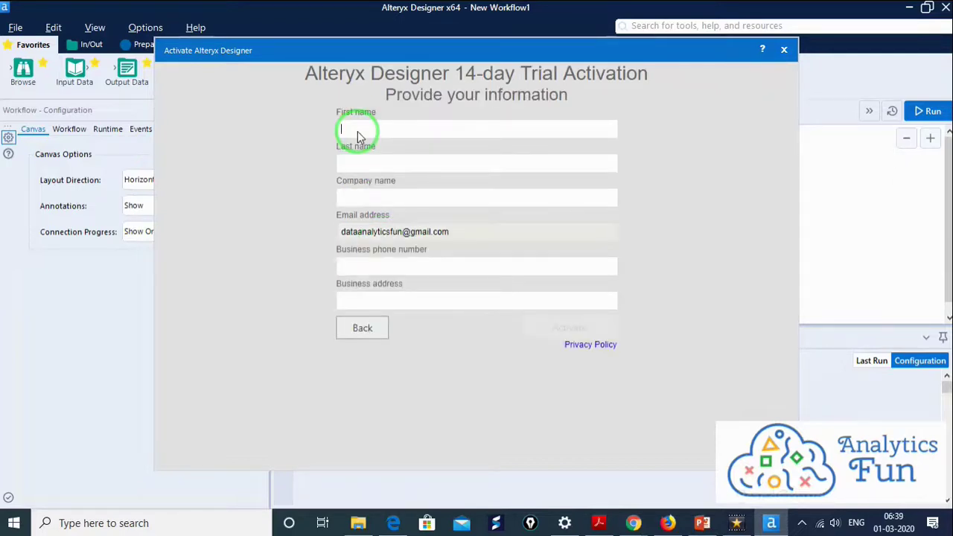
pyautogui.write('Anal')
pyautogui.write('ytics')
pyautogui.write('Fun')
pyautogui.press('Tab')
pyautogui.write('Analytics ')
pyautogui.write('Fun')
pyautogui.press('Tab')
pyautogui.click(411, 268)
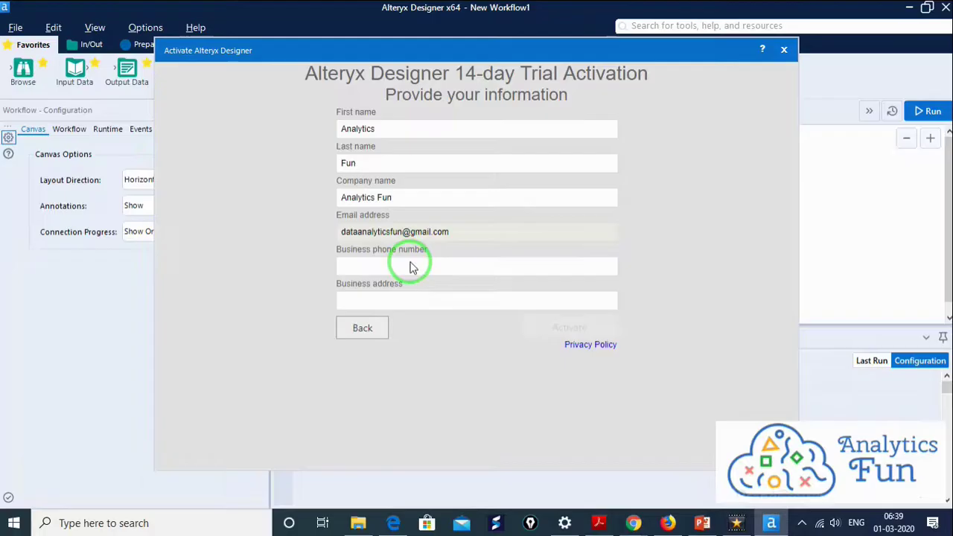
pyautogui.write('Gurgaon')
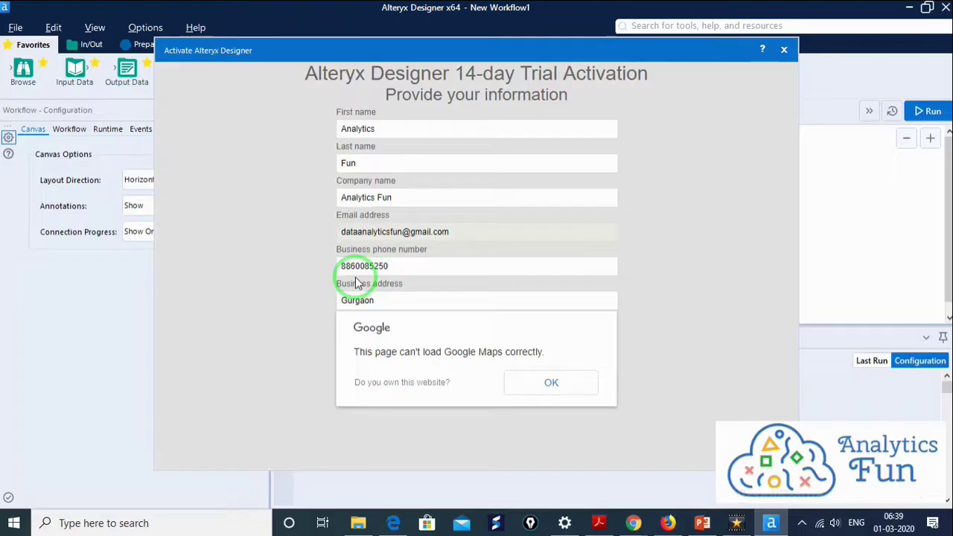
pyautogui.click(545, 383)
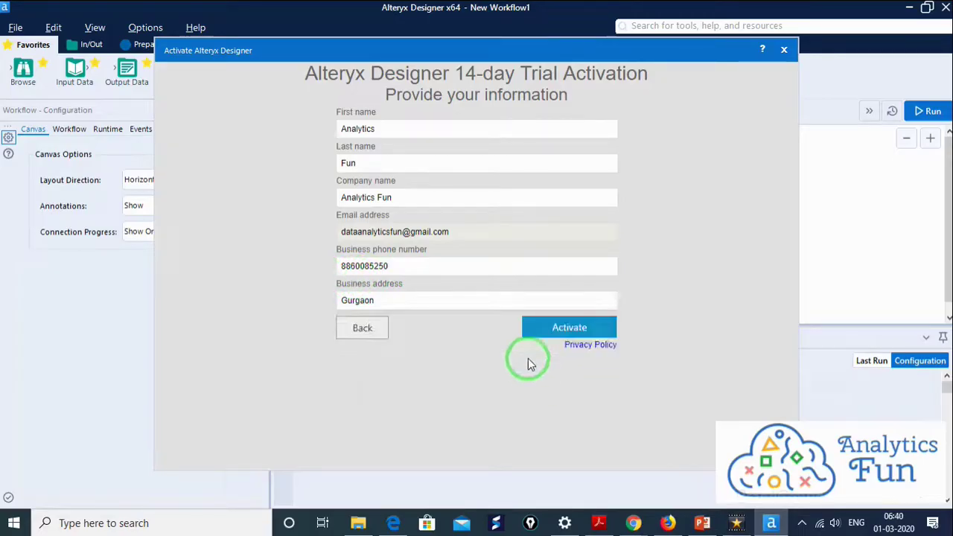
pyautogui.click(531, 332)
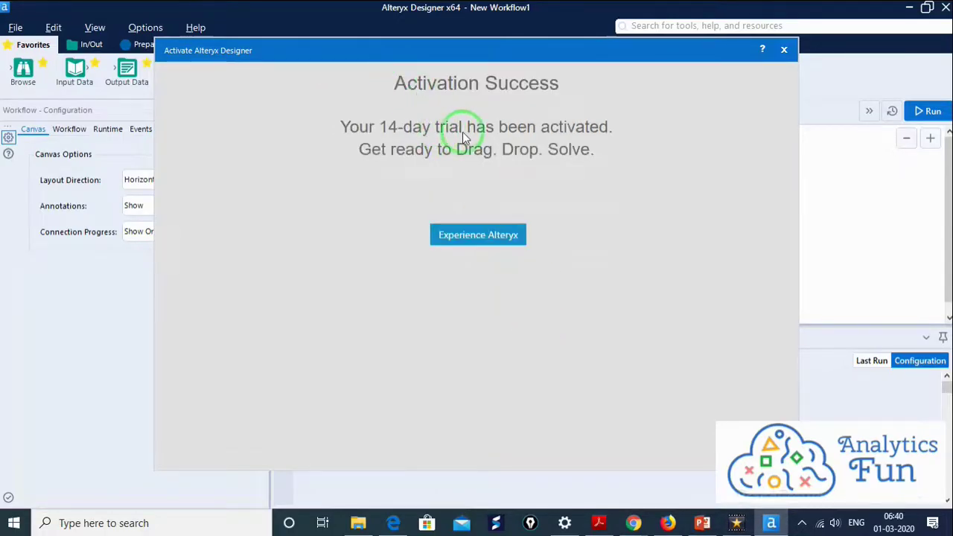
# Step: Close the activation message with Experience Alteryx
pyautogui.click(491, 237)
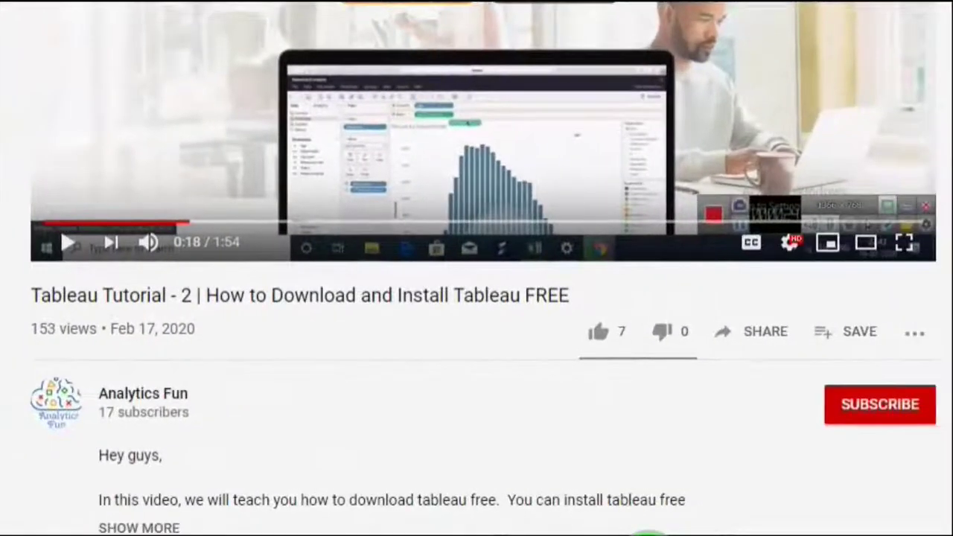